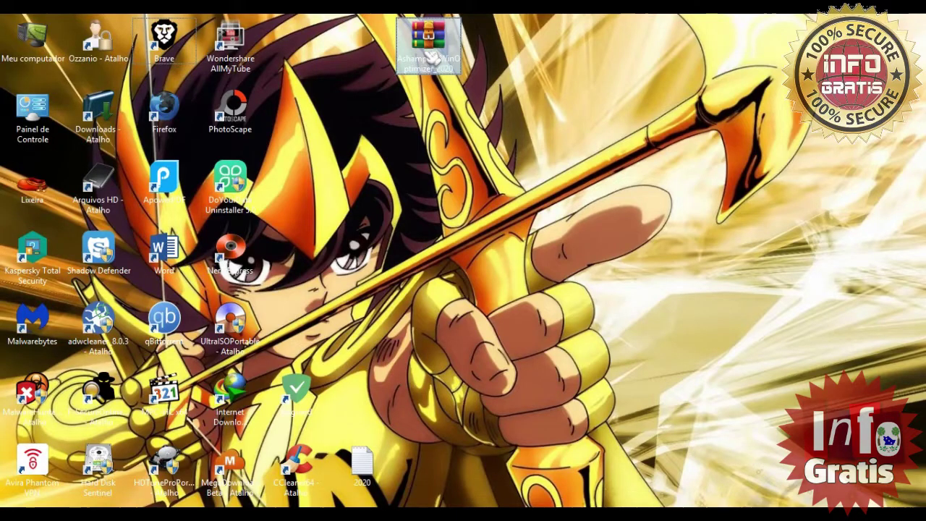
# - Extract the WinOptimizer zip to Ashampoo_WinOptimizer_2020 and run the installer from that folder
pyautogui.rightClick(425, 52)
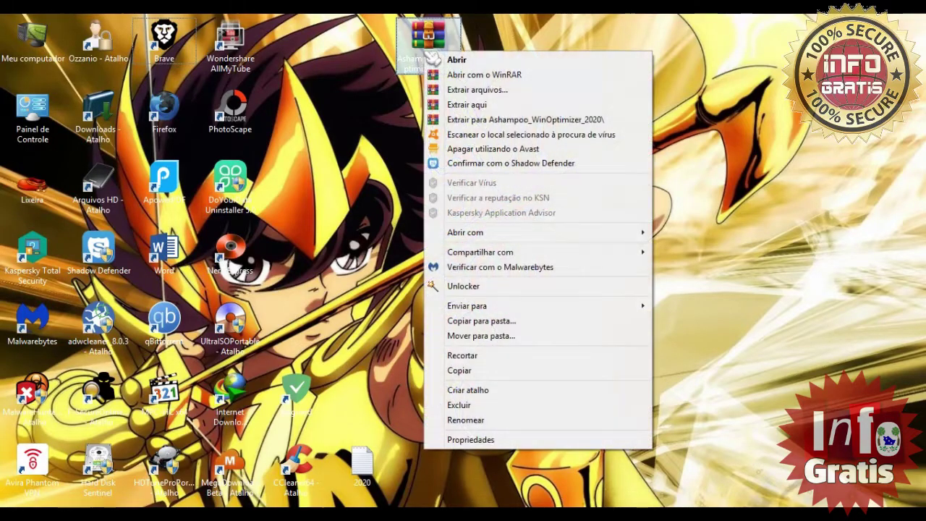
pyautogui.click(473, 119)
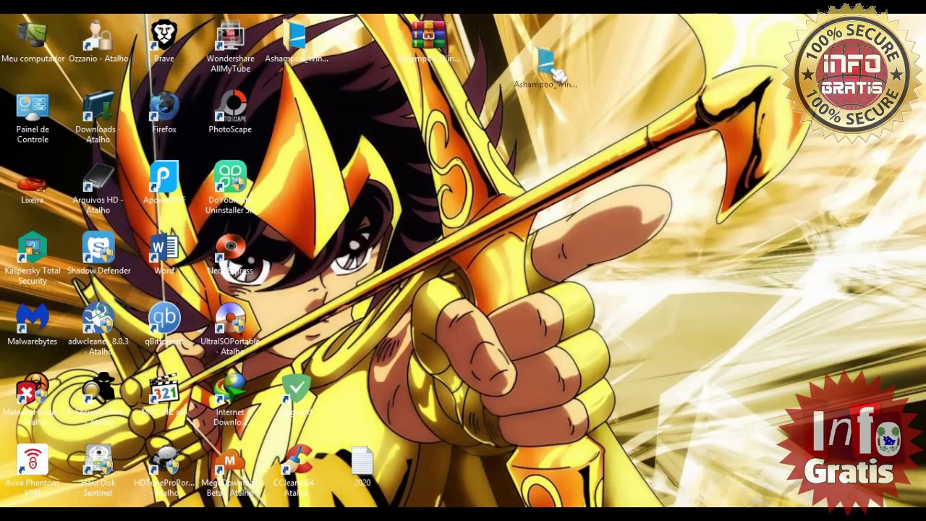
pyautogui.doubleClick(504, 62)
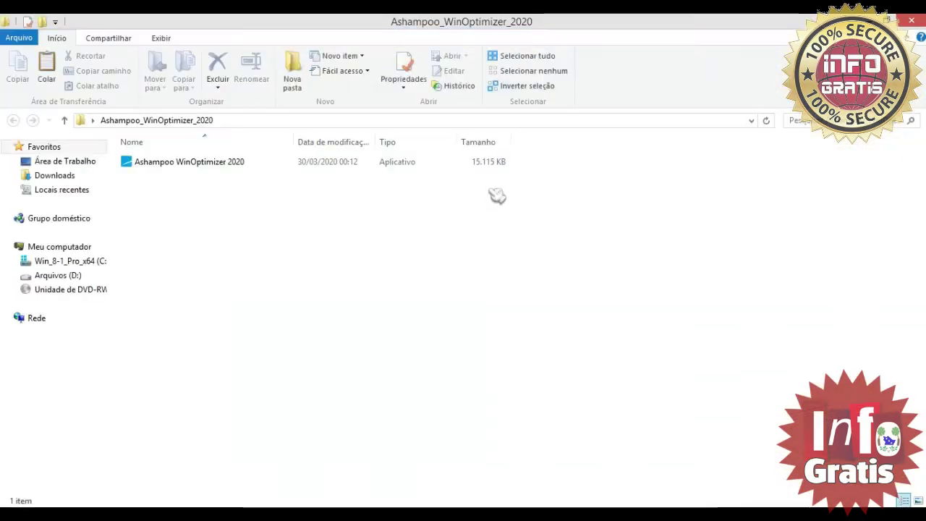
pyautogui.doubleClick(188, 169)
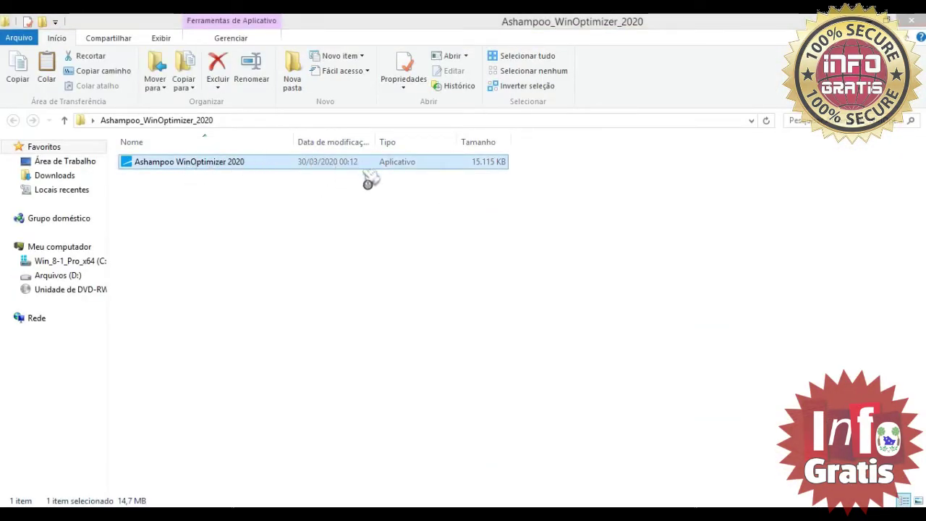
pyautogui.click(911, 20)
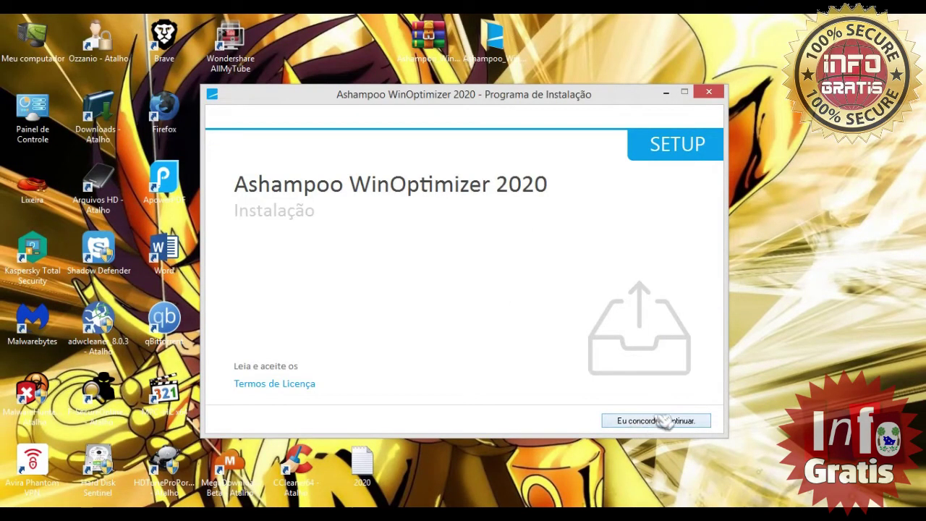
# - Accept the licence, install to the default Program Files path, and finish with Executar checked
pyautogui.click(639, 423)
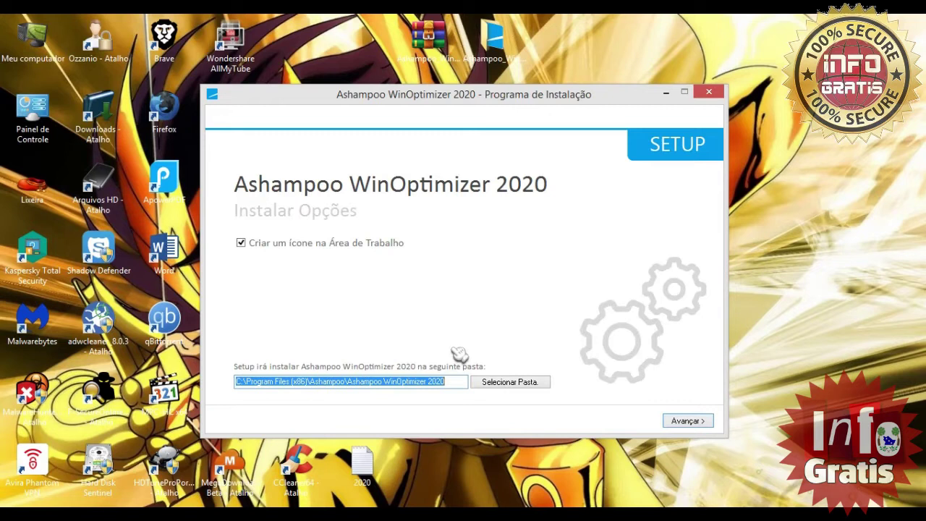
pyautogui.click(695, 422)
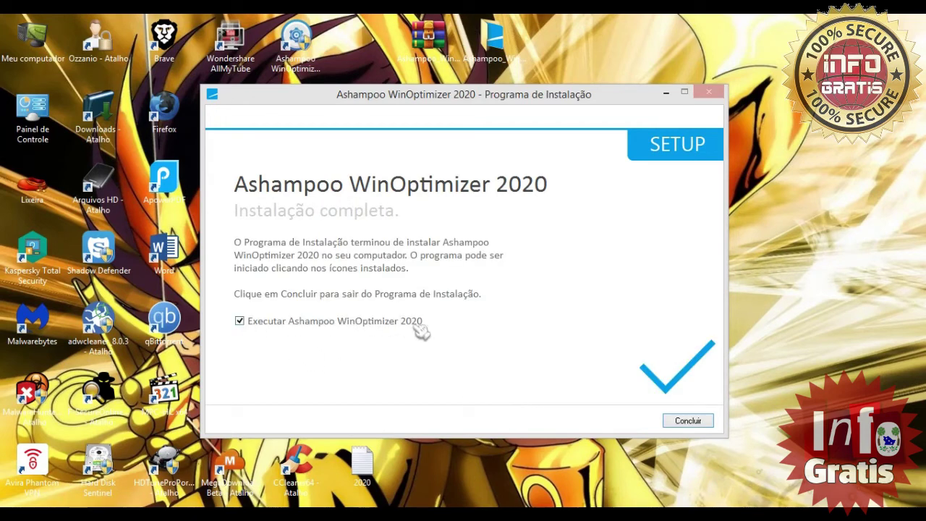
pyautogui.click(684, 427)
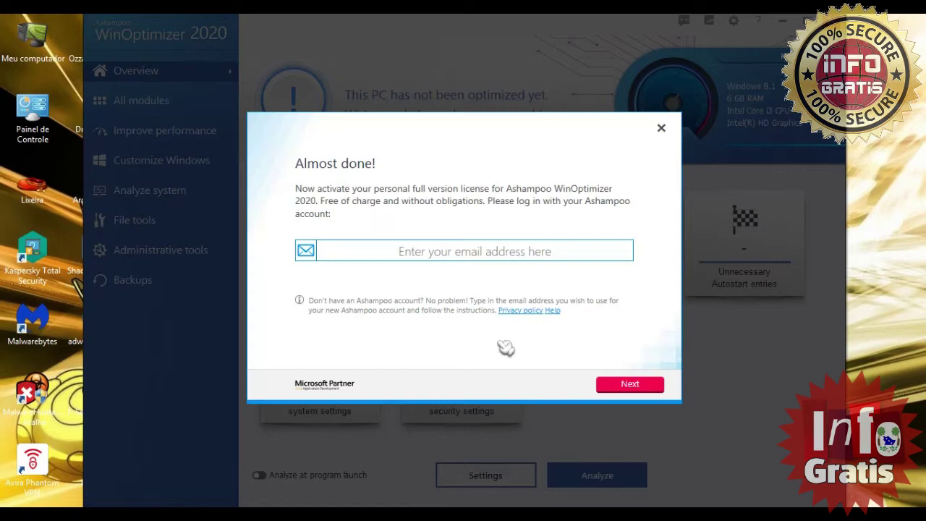
# - Paste a temporary Tempail e-mail address into the activation field and submit it
pyautogui.click(472, 252)
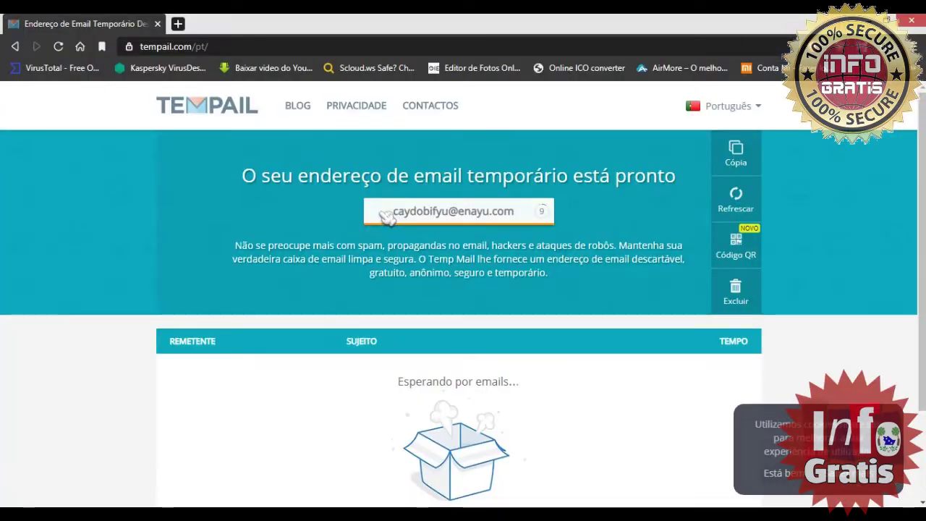
pyautogui.click(381, 212)
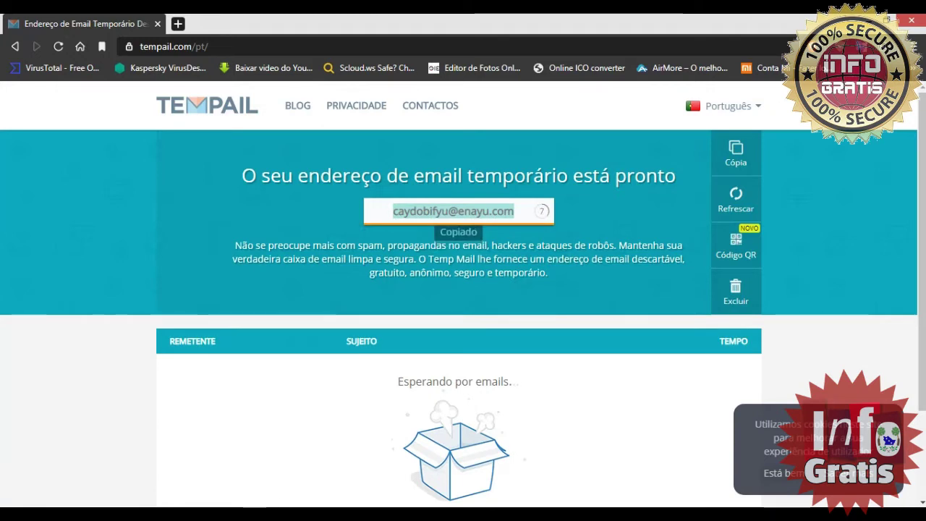
pyautogui.hotkey('ctrl', 'v')
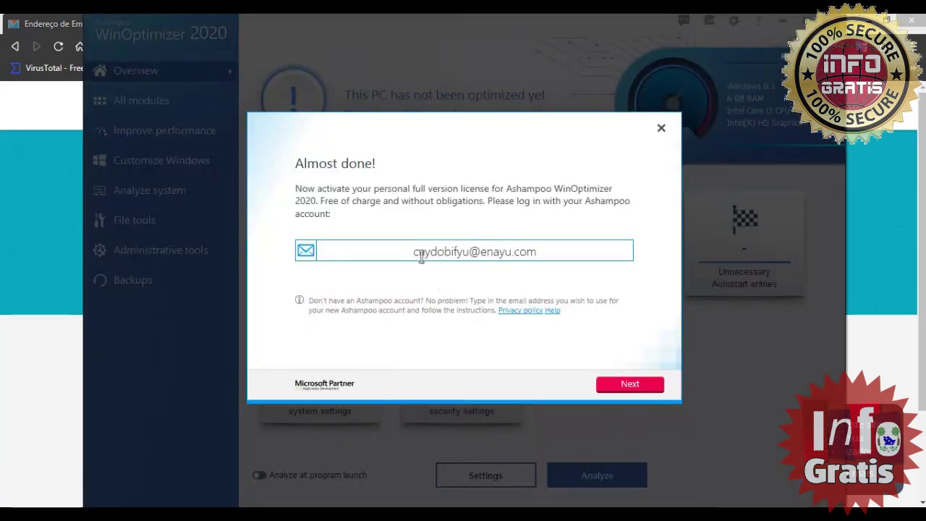
pyautogui.click(868, 20)
pyautogui.click(633, 387)
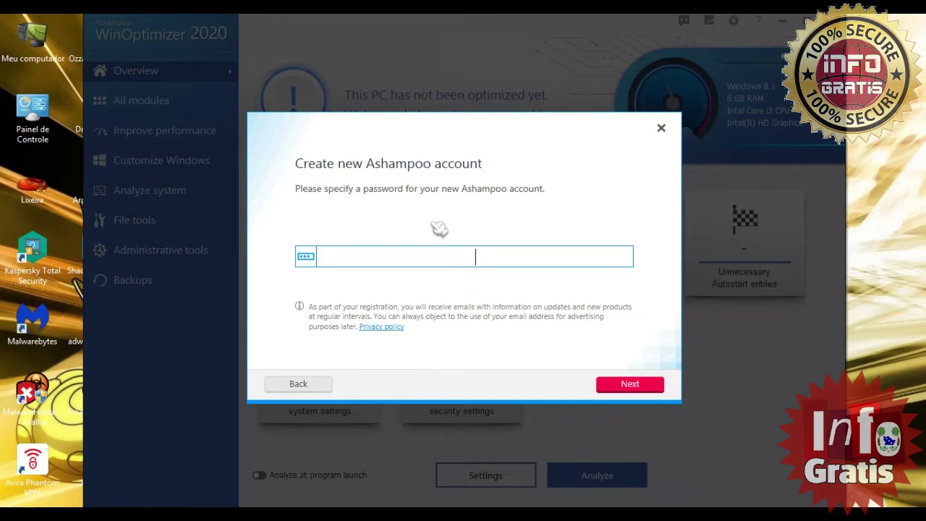
# - Enter an 8+ character account password, submit it, and open the activation e-mail in Tempail
pyautogui.click(379, 263)
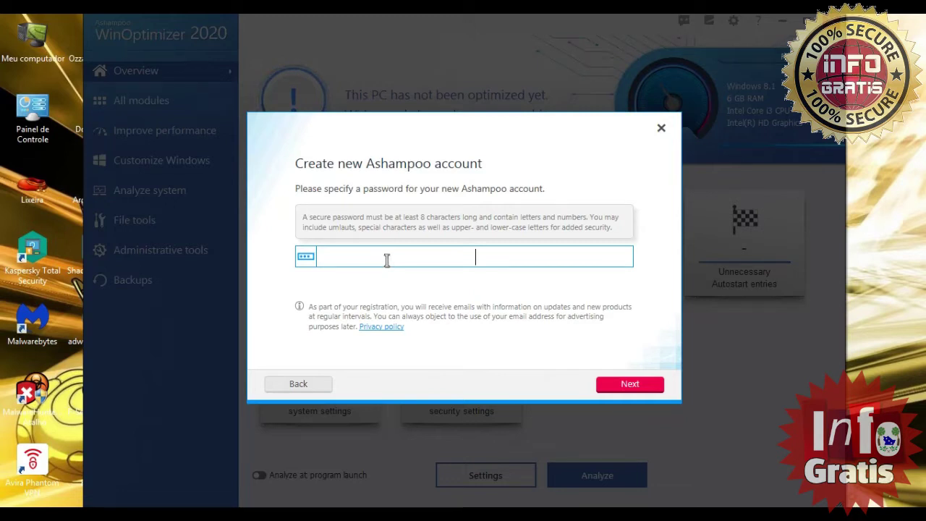
pyautogui.write('•')
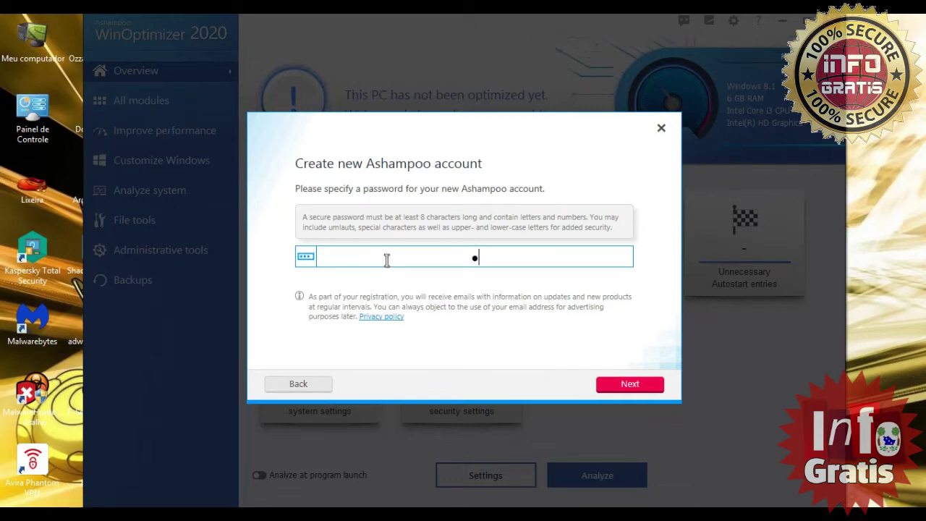
pyautogui.write('••')
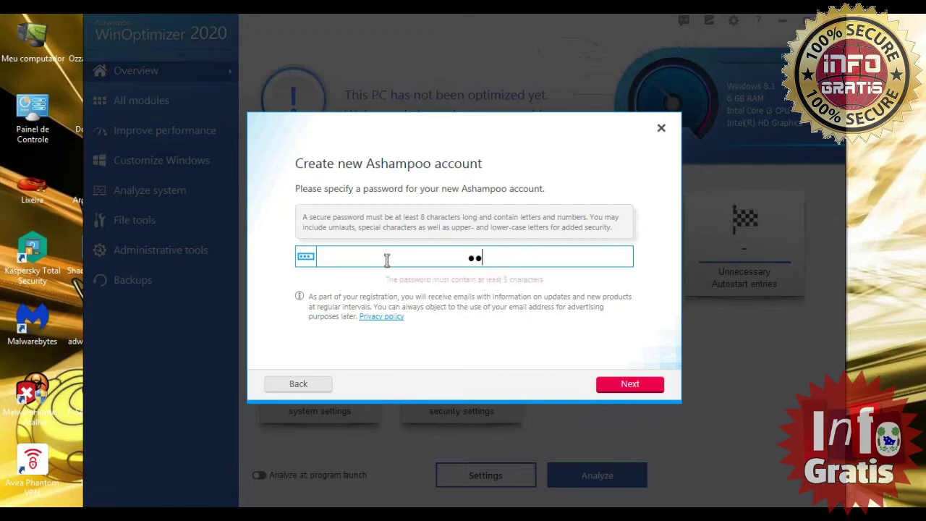
pyautogui.write('•••')
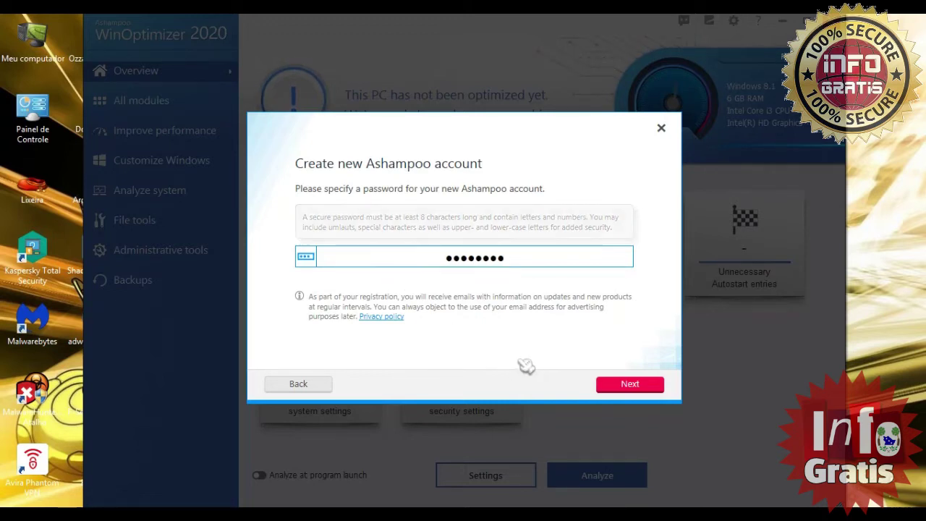
pyautogui.click(626, 386)
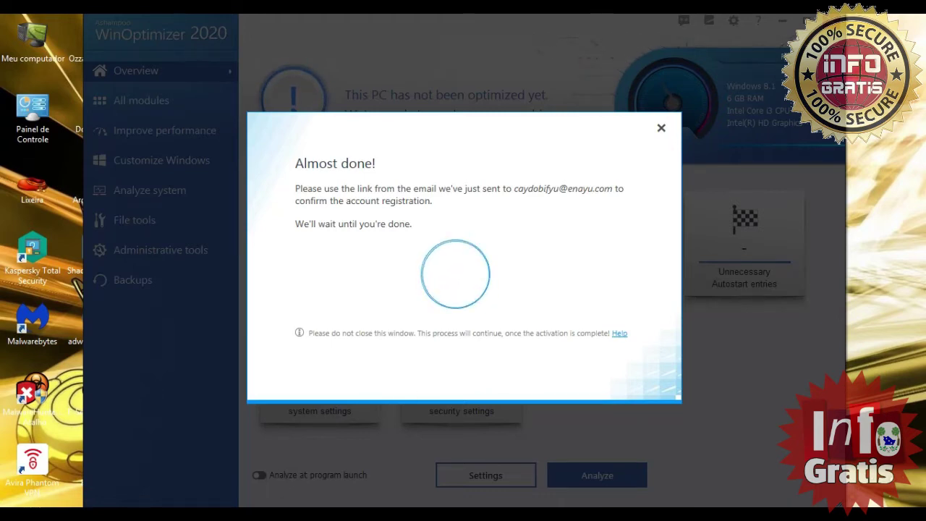
pyautogui.click(286, 508)
pyautogui.click(380, 390)
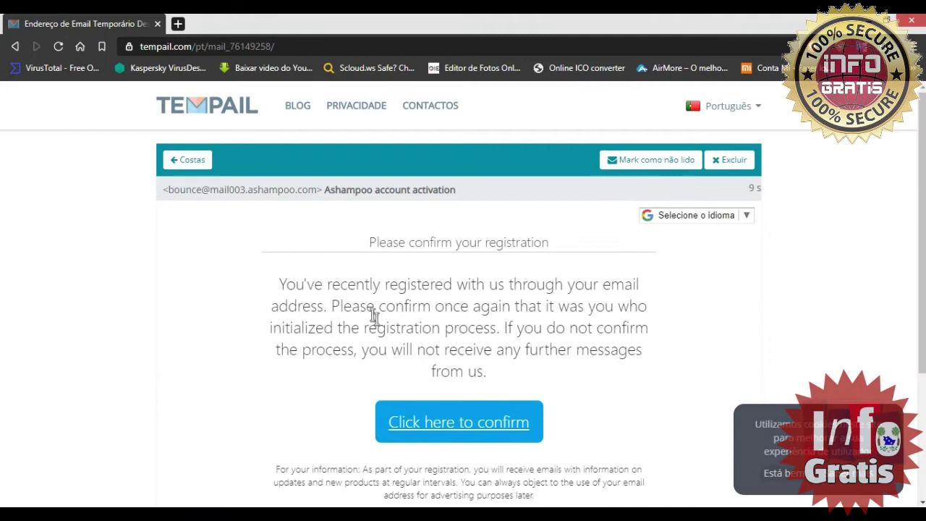
# - Follow the e-mail's 'Click here to confirm' link to activate the Ashampoo account
pyautogui.scroll(-2, 380, 340)
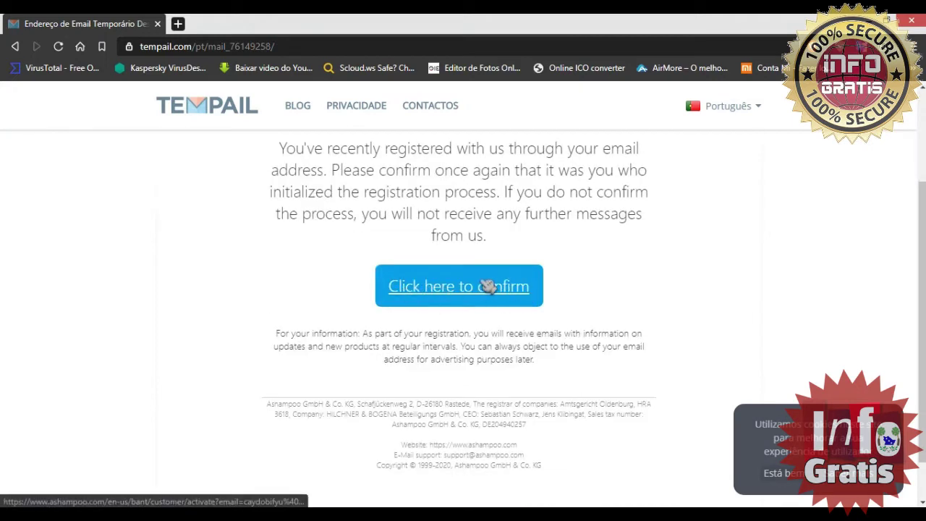
pyautogui.click(518, 291)
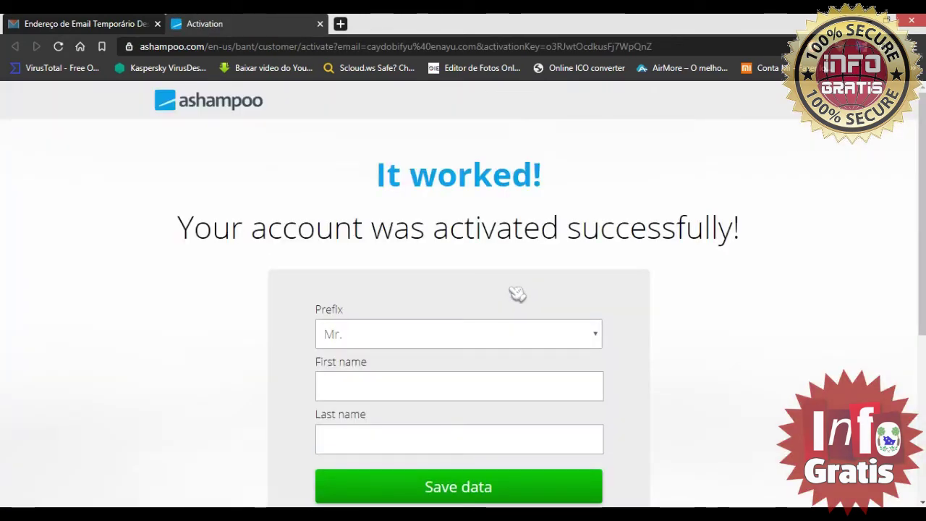
# - Split a pasted full name into the First name and Last name fields and save the data
pyautogui.scroll(-2, 333, 333)
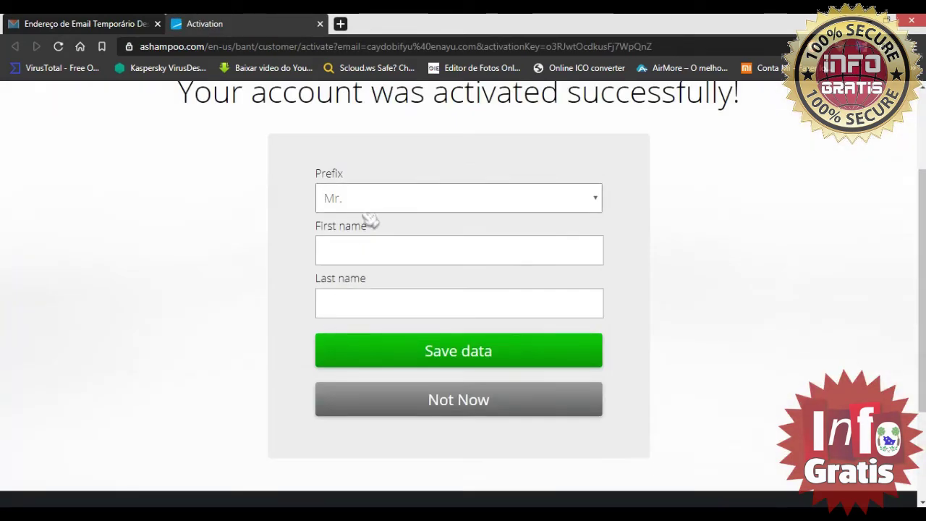
pyautogui.click(364, 249)
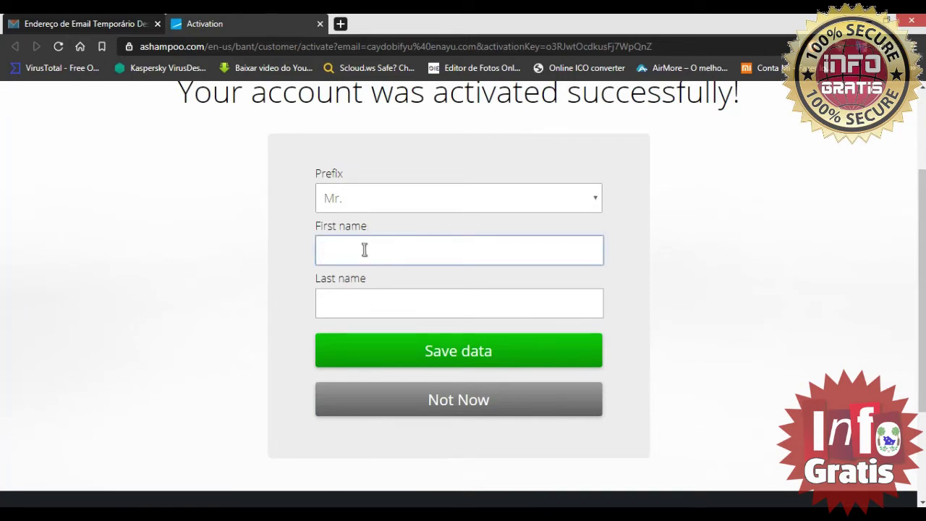
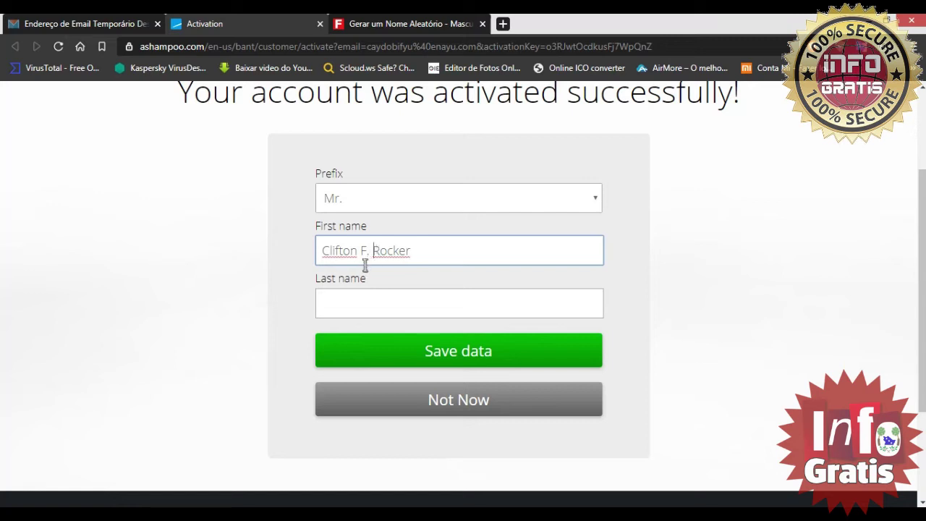
pyautogui.moveTo(403, 251); pyautogui.dragTo(363, 250)
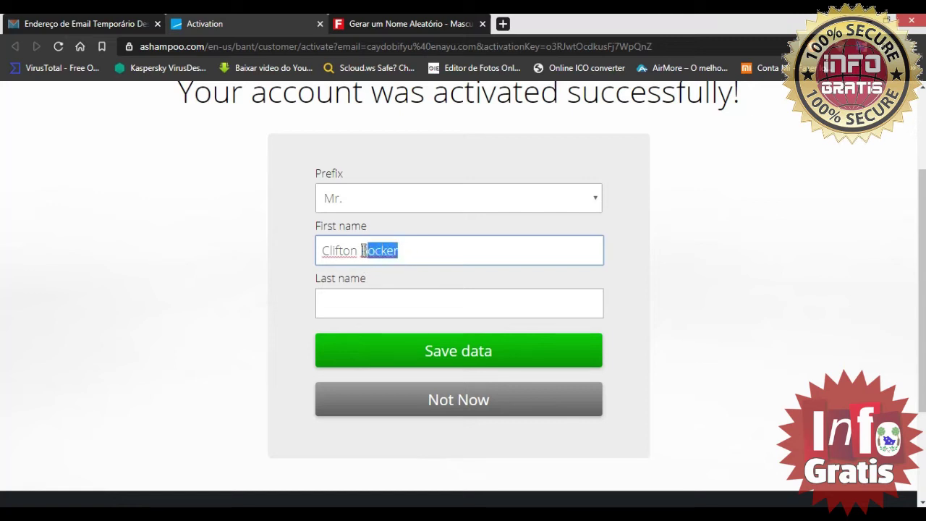
pyautogui.hotkey('ctrl', 'x')
pyautogui.click(344, 303)
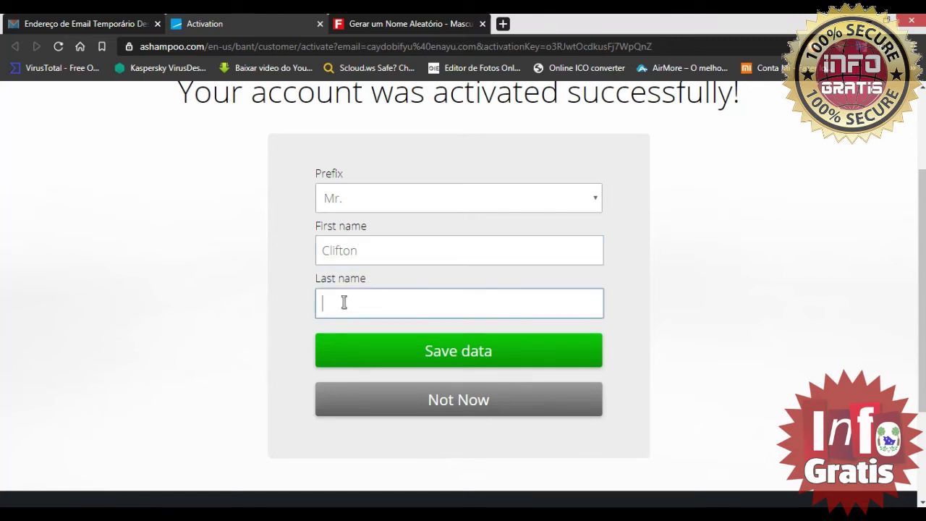
pyautogui.click(381, 253)
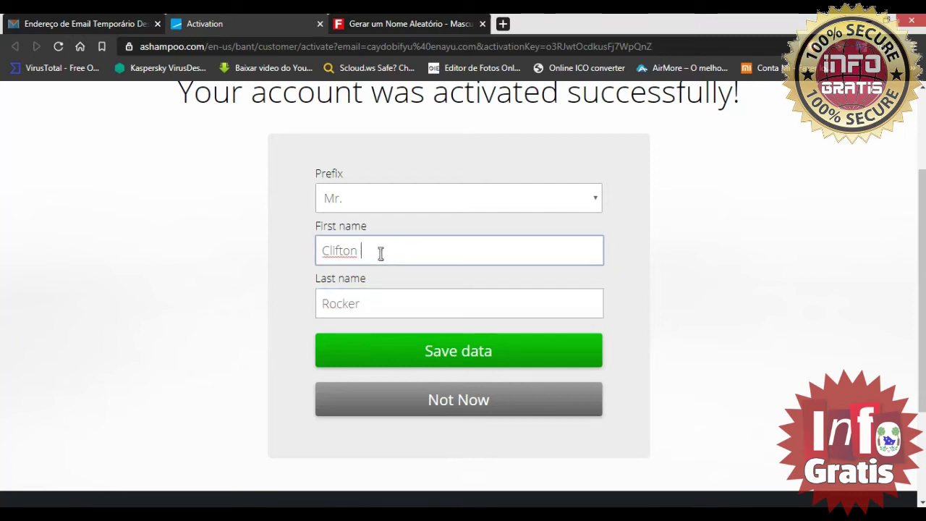
pyautogui.click(374, 306)
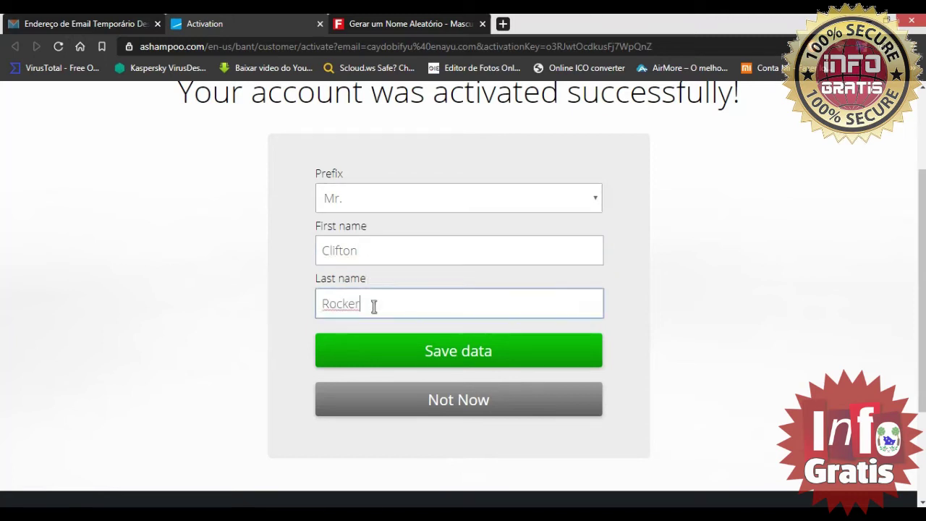
pyautogui.click(487, 356)
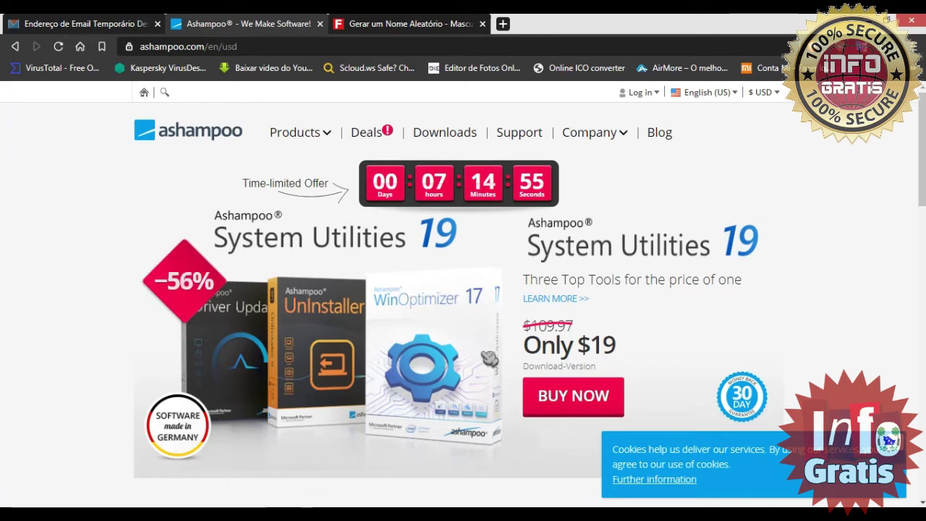
pyautogui.scroll(-3, 489, 358)
pyautogui.scroll(3, 489, 358)
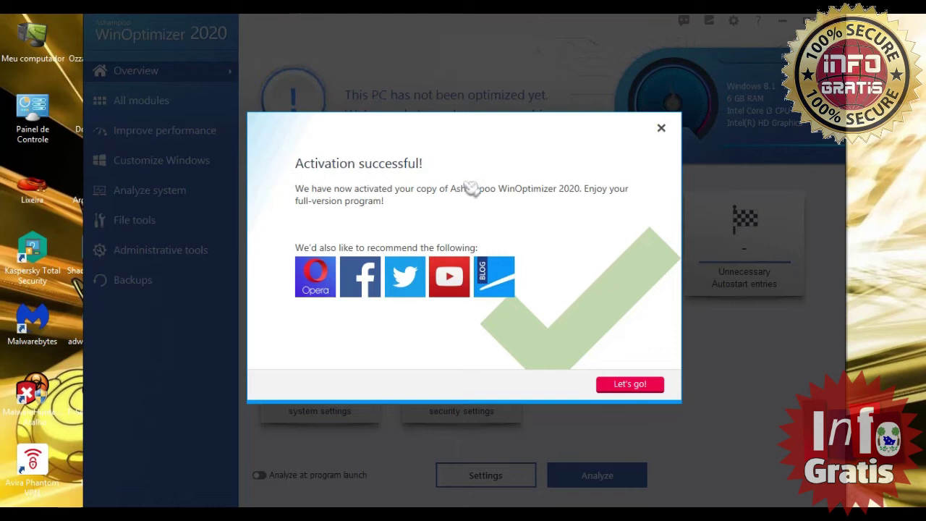
# - Dismiss the activation notice, set the language to Português (Brasil), and close WinOptimizer to restart
pyautogui.click(646, 384)
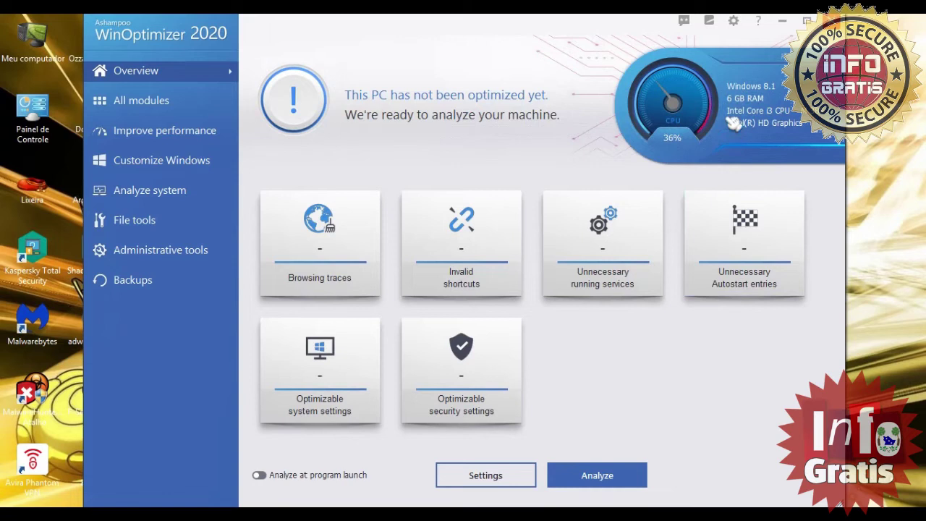
pyautogui.click(734, 21)
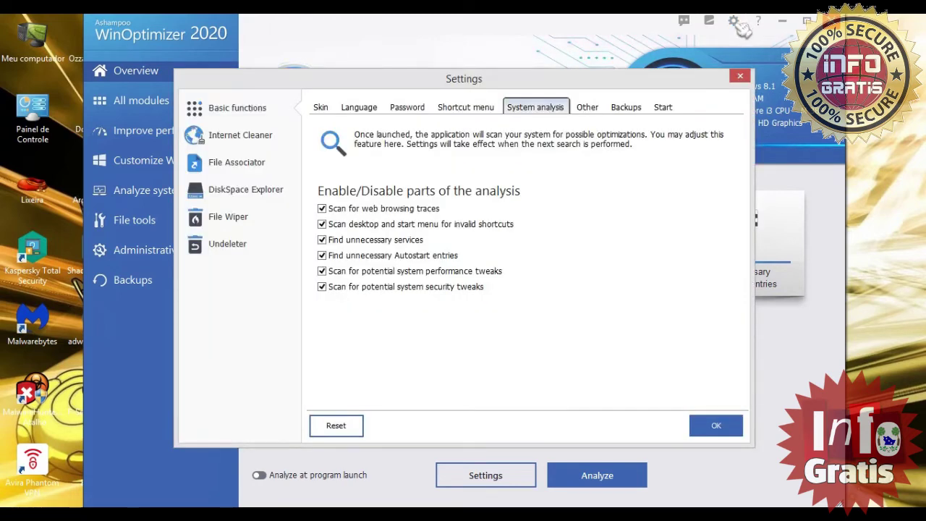
pyautogui.click(358, 107)
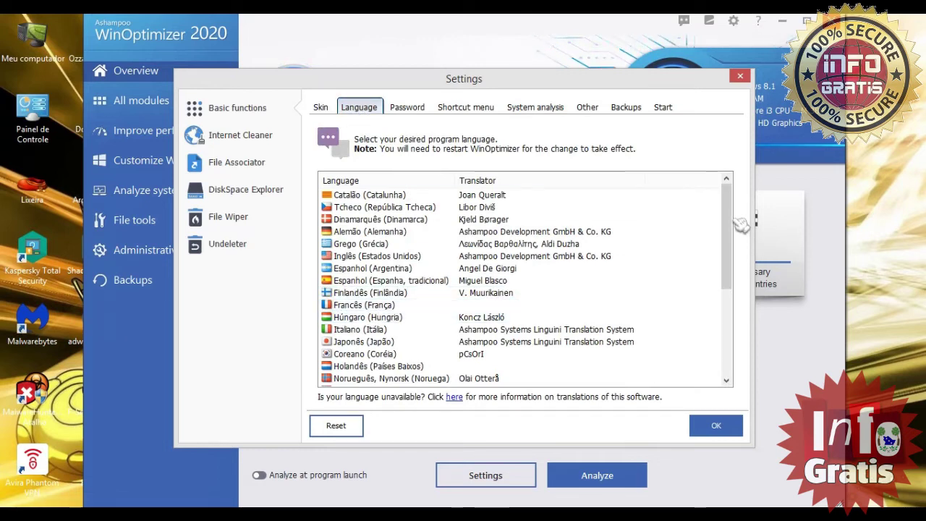
pyautogui.moveTo(727, 221); pyautogui.dragTo(728, 286)
pyautogui.click(437, 299)
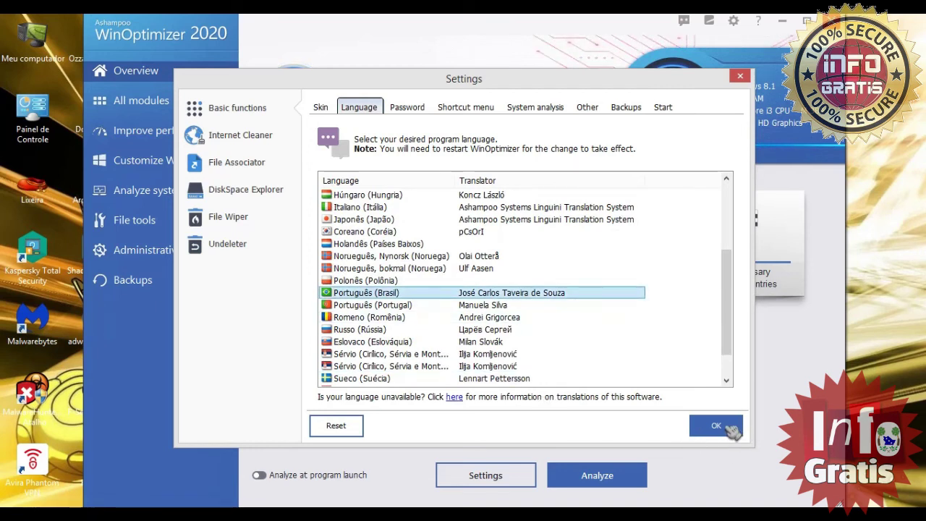
pyautogui.click(731, 429)
pyautogui.click(498, 317)
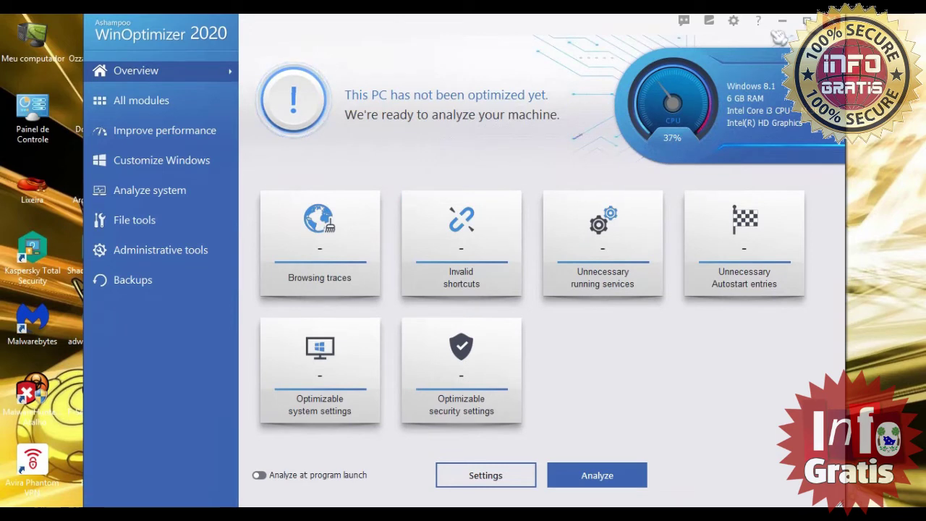
pyautogui.click(832, 20)
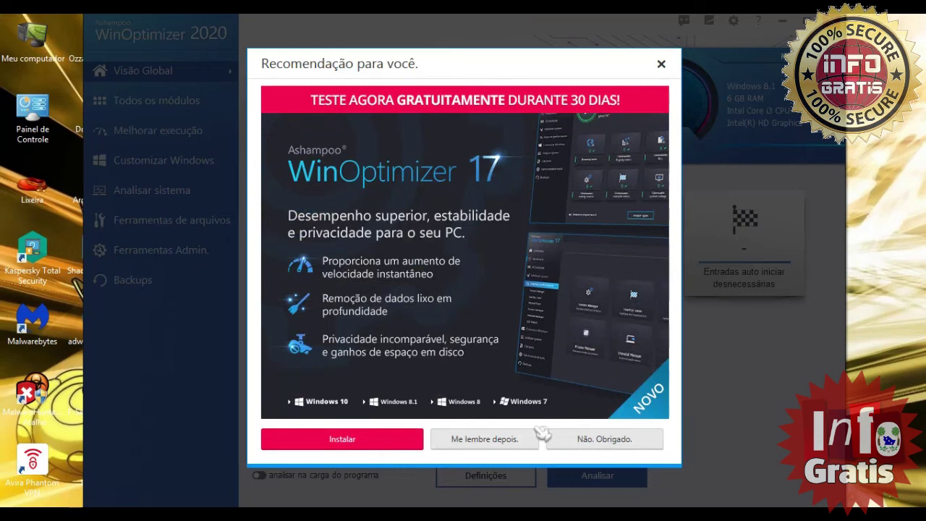
# - Decline the WinOptimizer 17 trial offer and show Help > Sobre, confirming version 17.00.25
pyautogui.click(591, 443)
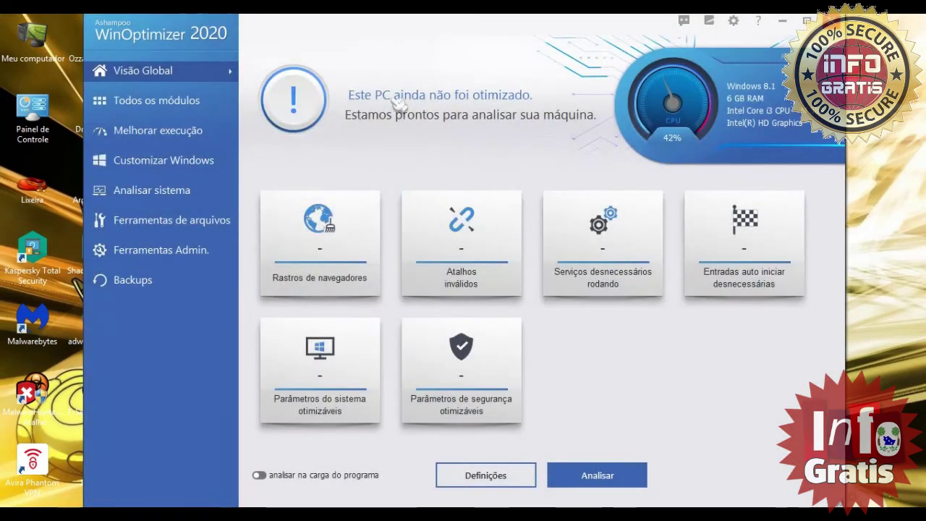
pyautogui.click(758, 23)
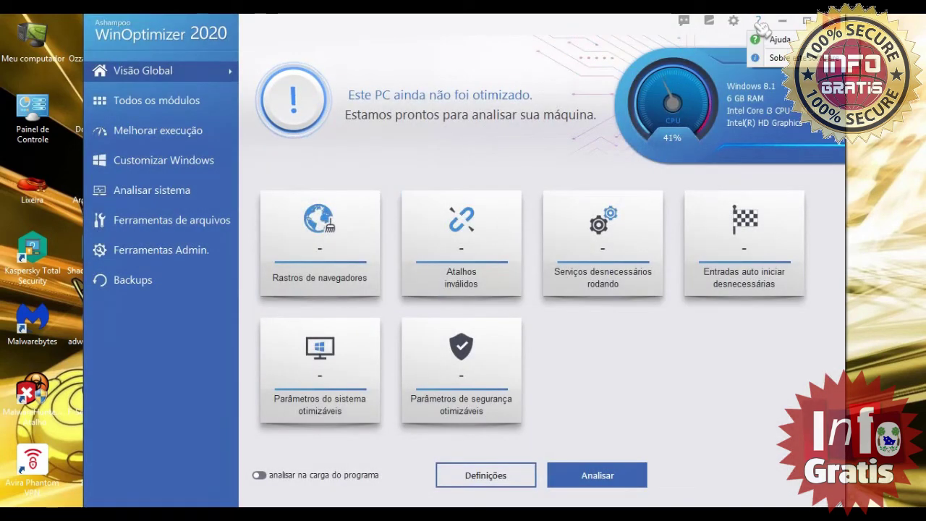
pyautogui.click(778, 58)
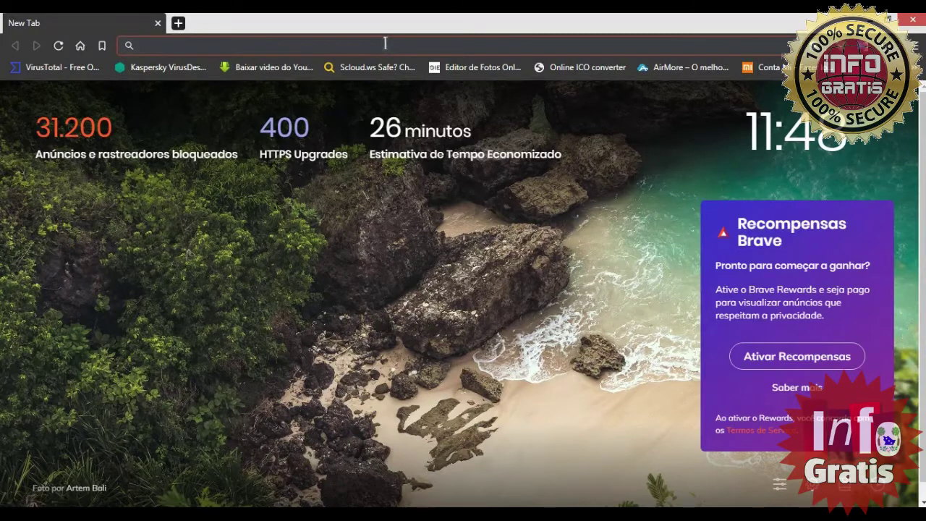
# - Paste the hdsentinel_setup_550_comss.zip URL into Brave's address bar and download it
pyautogui.hotkey('ctrl', 'v')
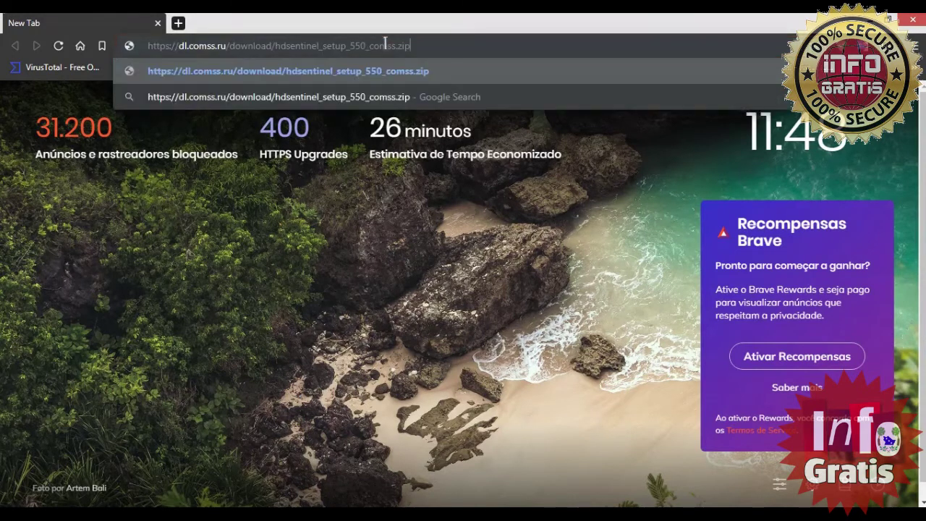
pyautogui.press('Return')
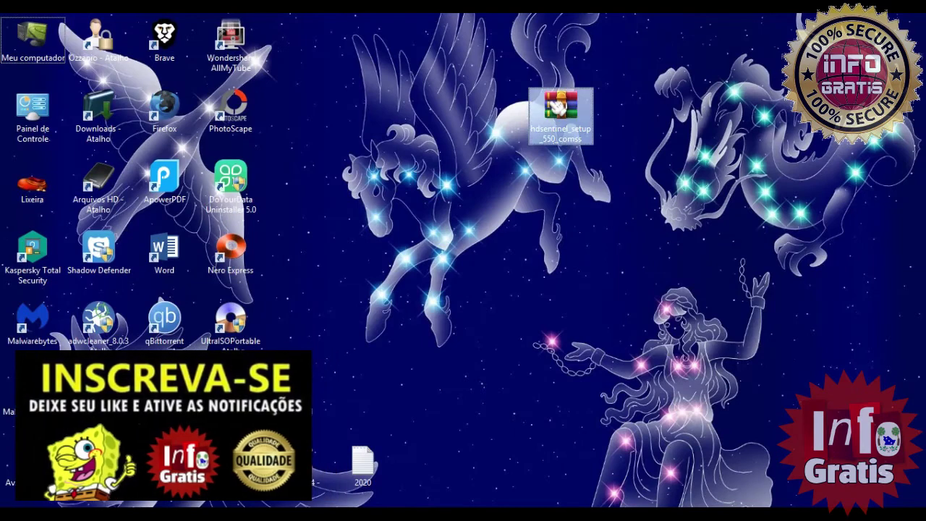
# - Extract the archive to hdsentinel_setup_550_comss, open that folder, and launch hdsentinel_setup
pyautogui.rightClick(553, 115)
pyautogui.click(575, 137)
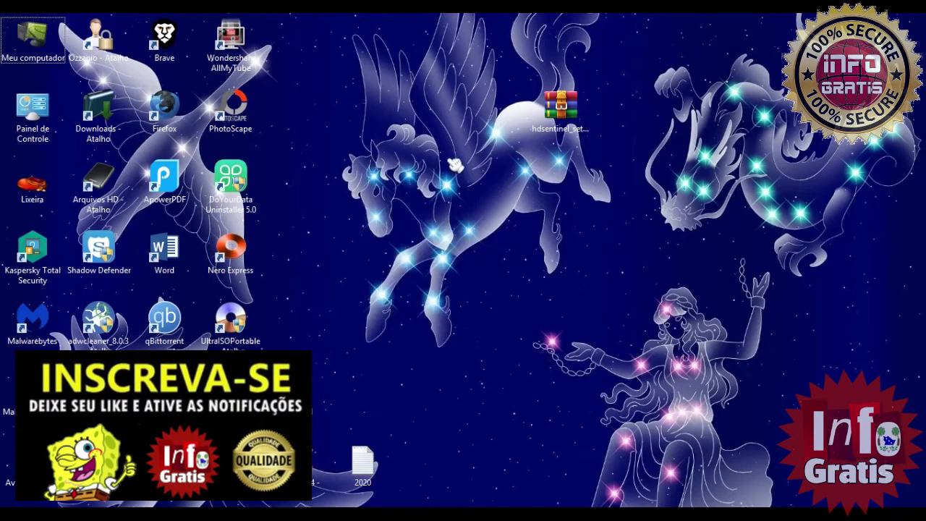
pyautogui.moveTo(295, 40); pyautogui.dragTo(552, 136)
pyautogui.moveTo(615, 134); pyautogui.dragTo(615, 123)
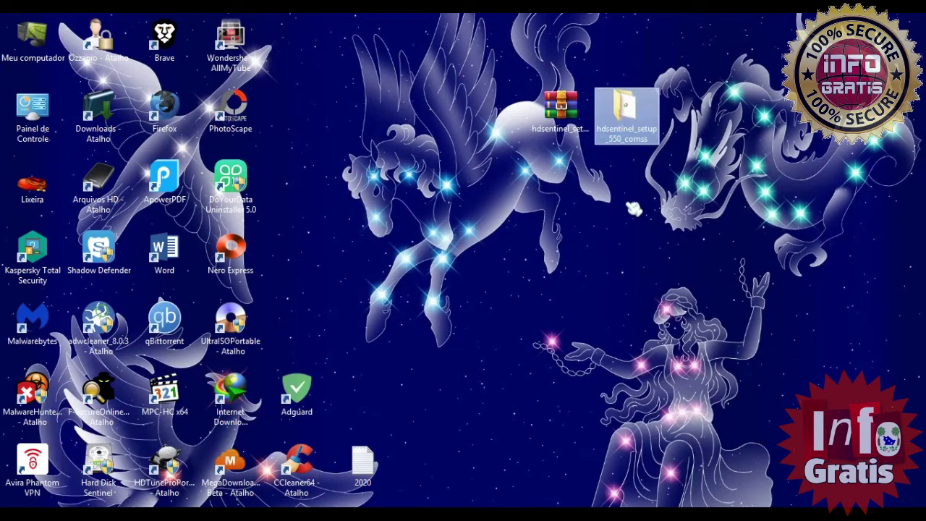
pyautogui.doubleClick(614, 109)
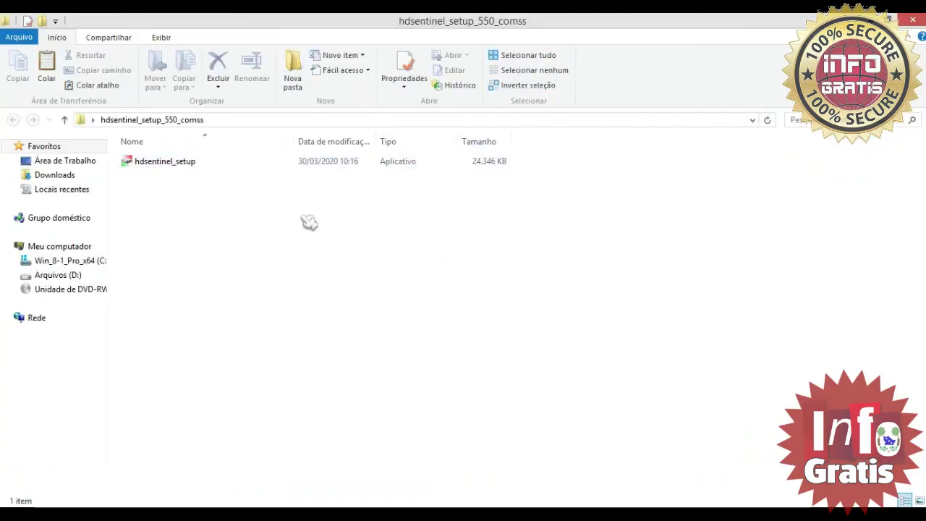
pyautogui.doubleClick(242, 168)
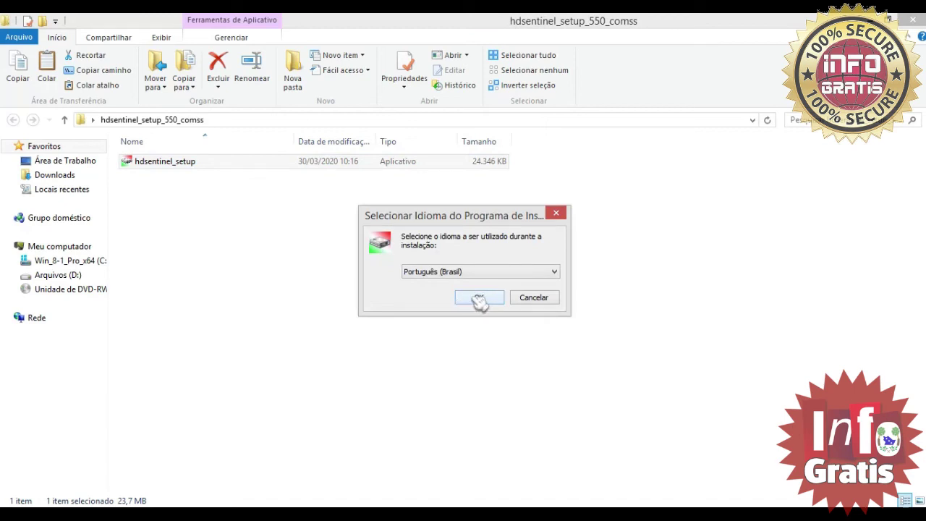
# - Keep Português (Brasil) as the setup language, accept the license agreement, and pass the information page
pyautogui.click(479, 298)
pyautogui.click(387, 334)
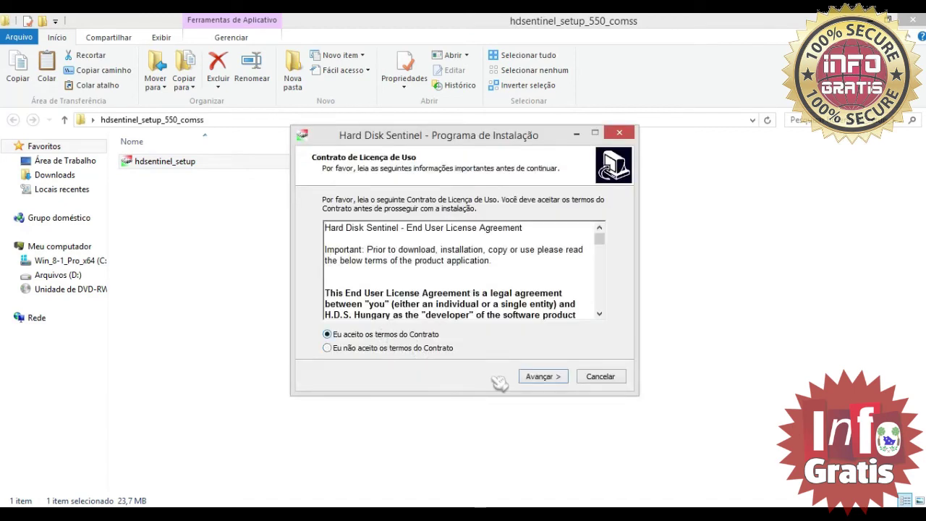
pyautogui.moveTo(600, 239); pyautogui.dragTo(600, 302)
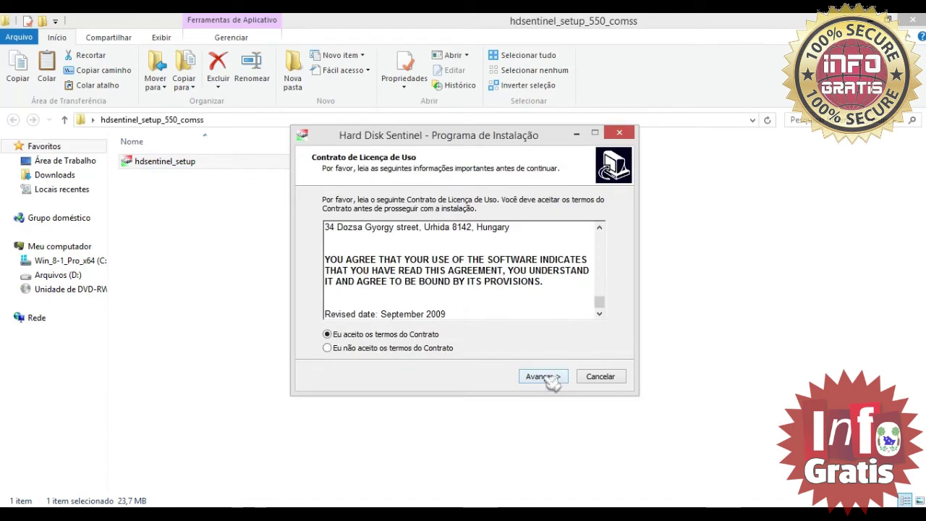
pyautogui.click(541, 377)
pyautogui.moveTo(602, 260); pyautogui.dragTo(602, 289)
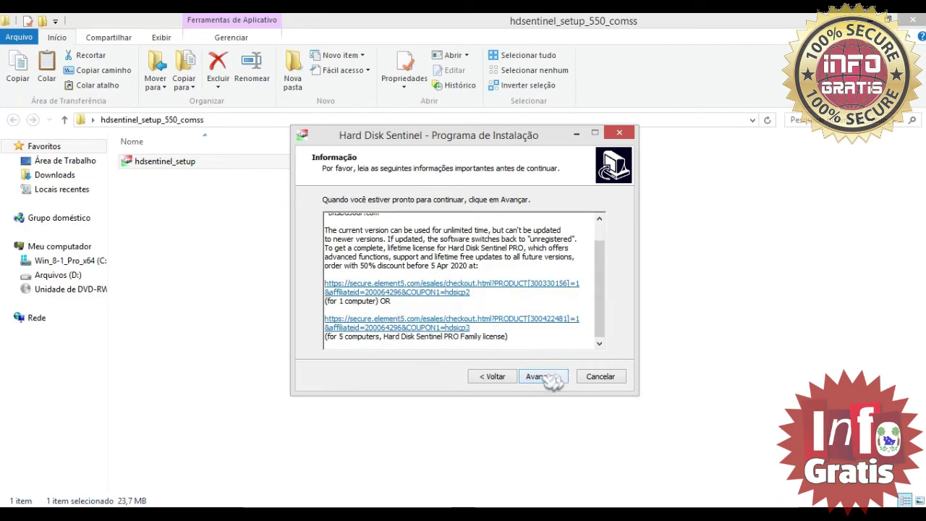
pyautogui.click(542, 377)
# - Install with the default location, default Start menu folder and both shortcut icons, then finish setup
pyautogui.click(539, 377)
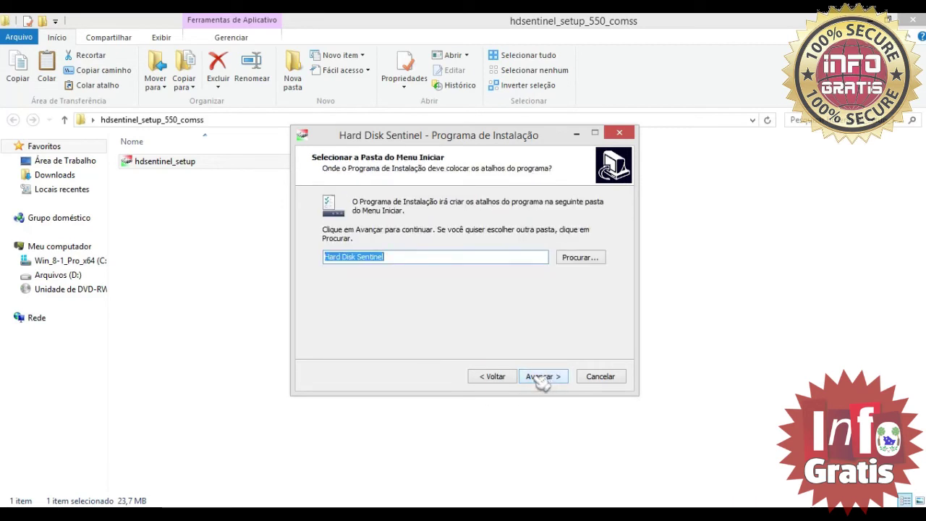
pyautogui.click(542, 377)
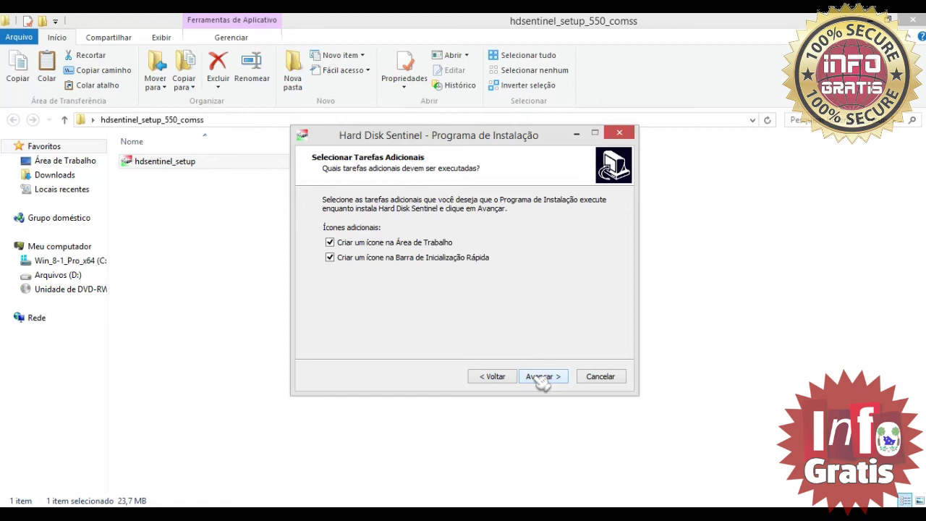
pyautogui.click(541, 377)
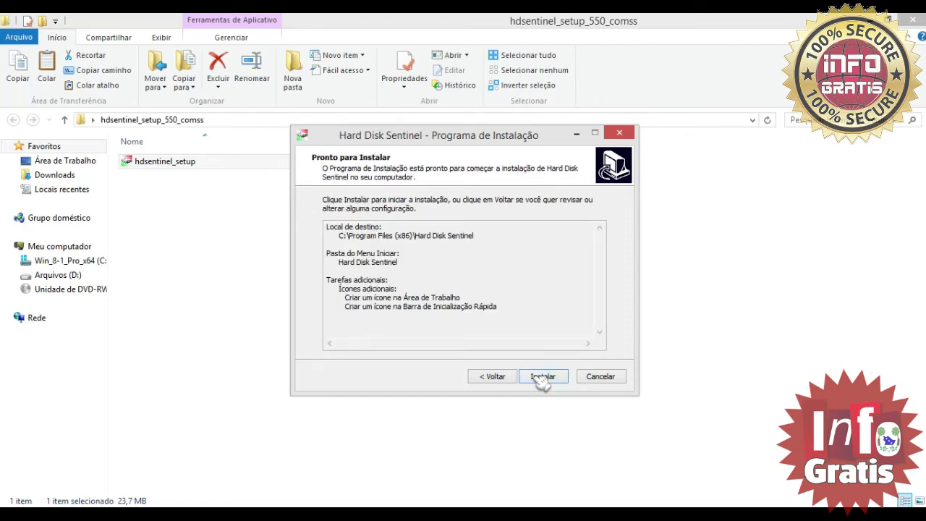
pyautogui.click(541, 377)
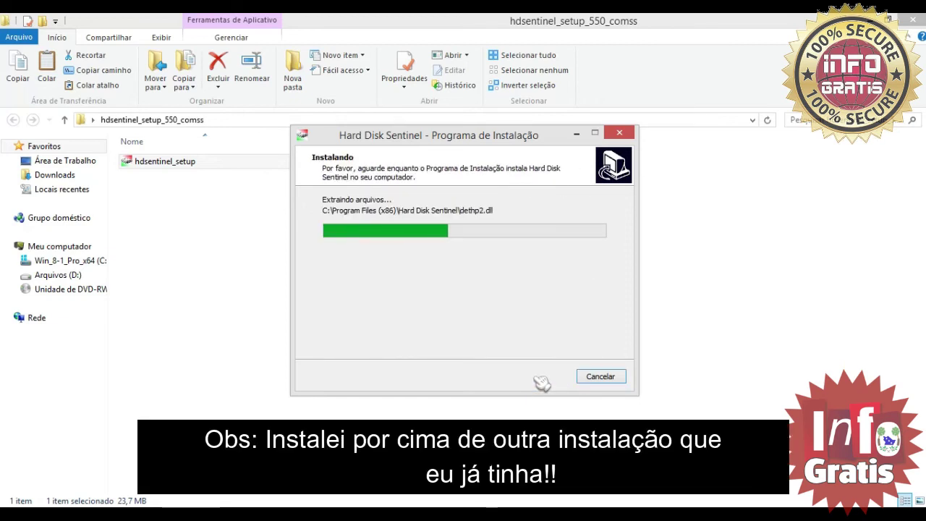
pyautogui.click(871, 19)
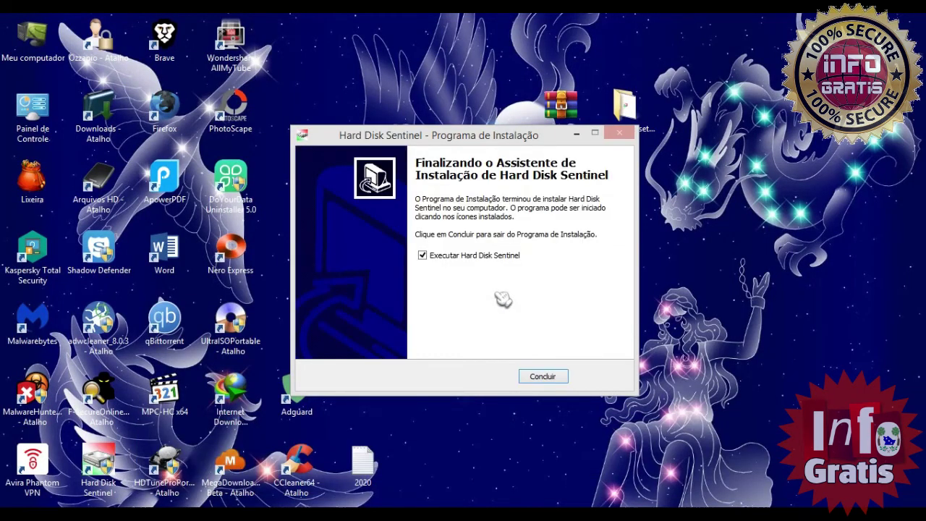
pyautogui.click(557, 377)
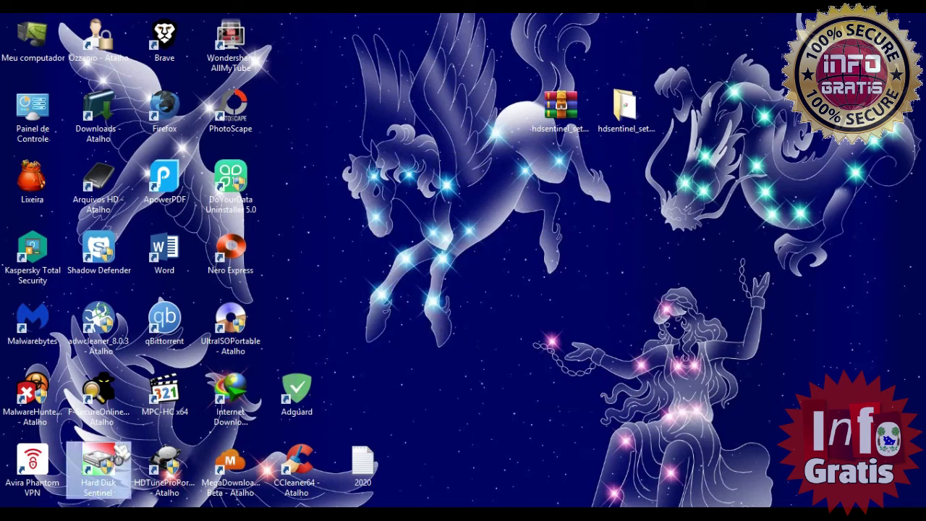
# - Launch Hard Disk Sentinel from the desktop and open Ajuda > Sobre to confirm registered v5.50
pyautogui.doubleClick(116, 454)
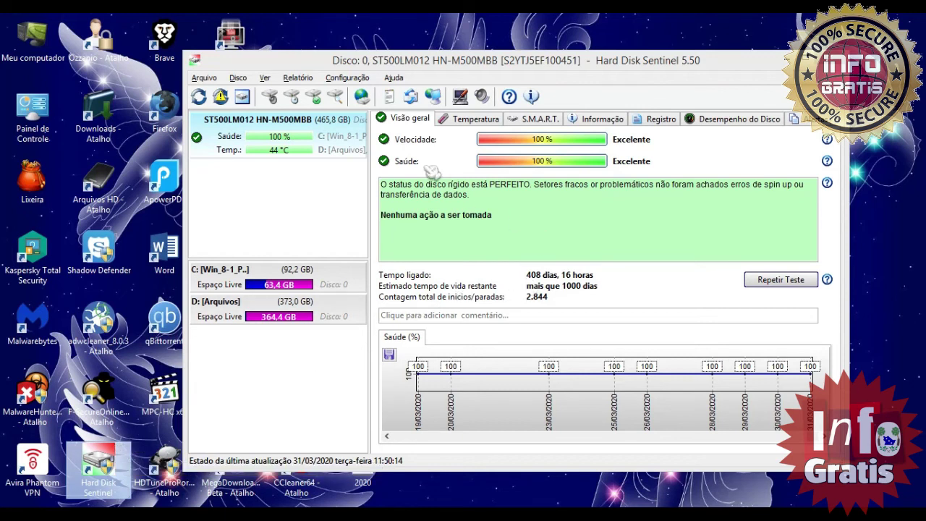
pyautogui.click(400, 78)
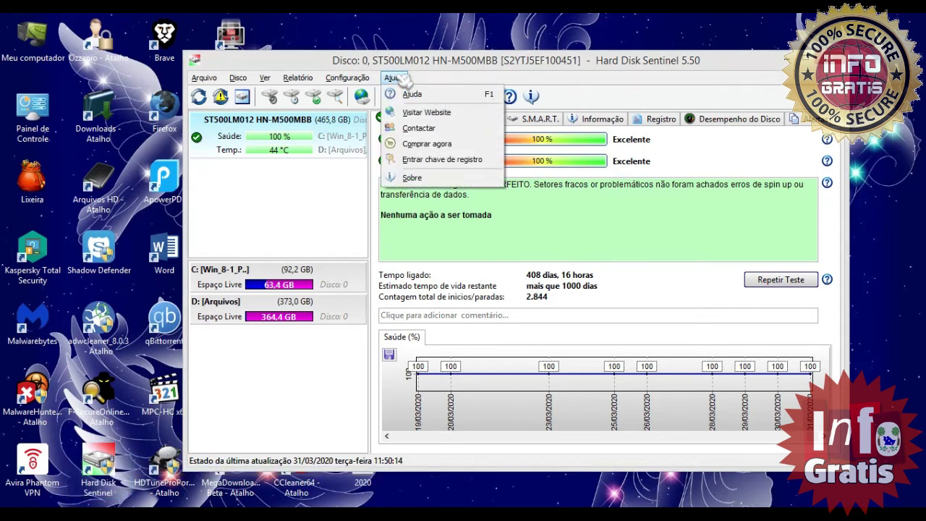
pyautogui.click(428, 181)
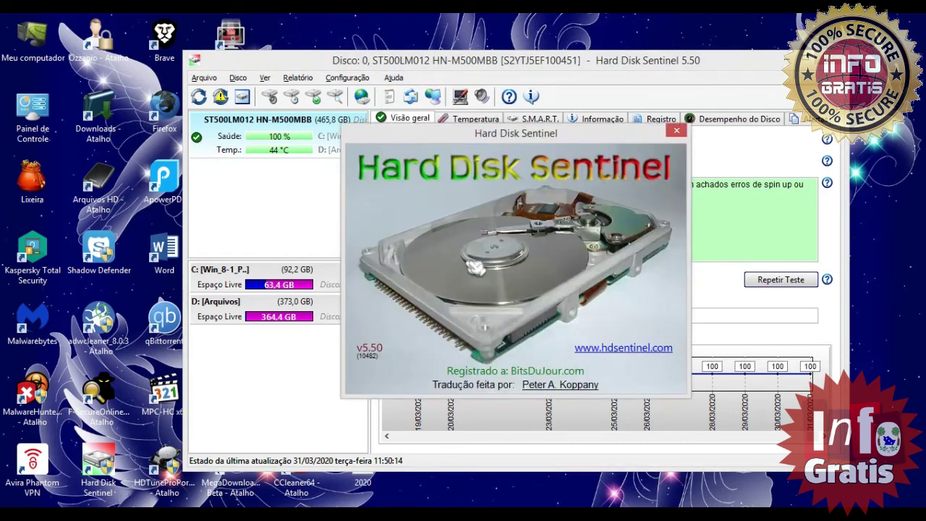